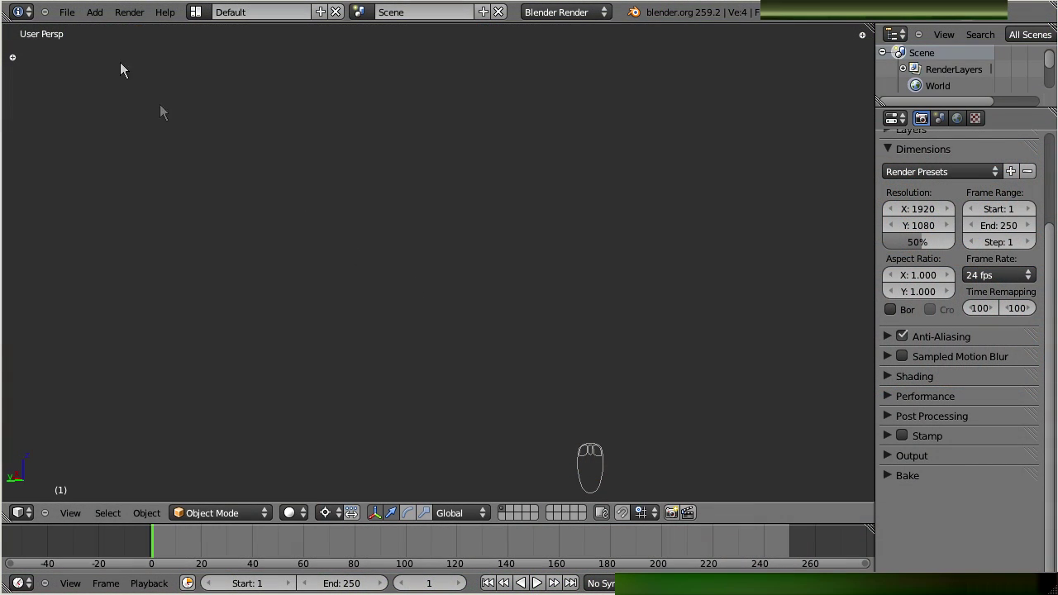
- Import the SL Terrain file mesh_mellows.raw from the resources folder
{"action": "left_click", "coordinate": [67, 11]}
{"action": "mouse_move", "coordinate": [117, 258]}
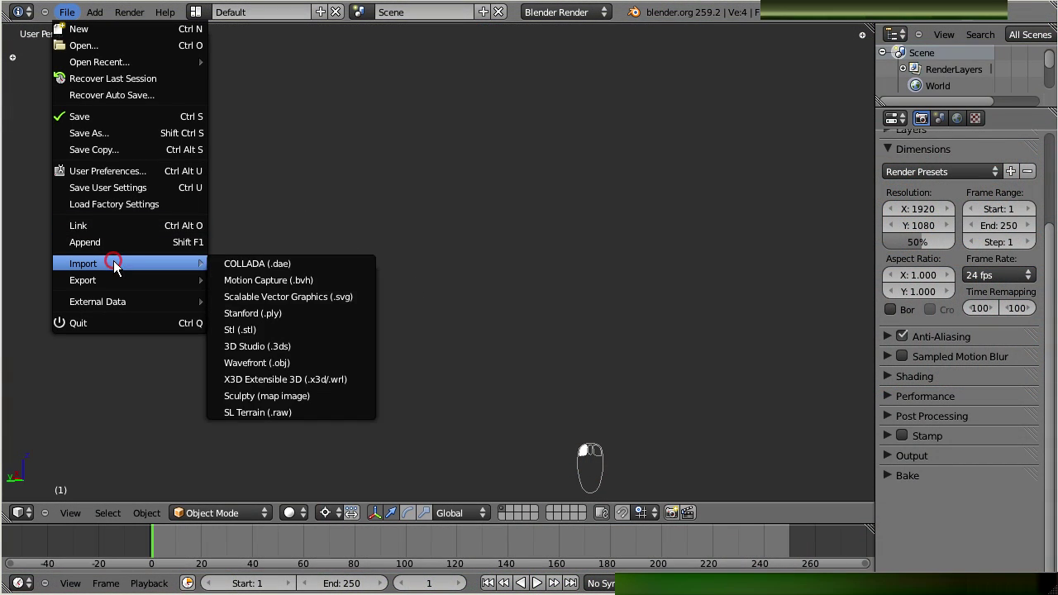
{"action": "left_click", "coordinate": [316, 412]}
{"action": "left_click", "coordinate": [278, 119]}
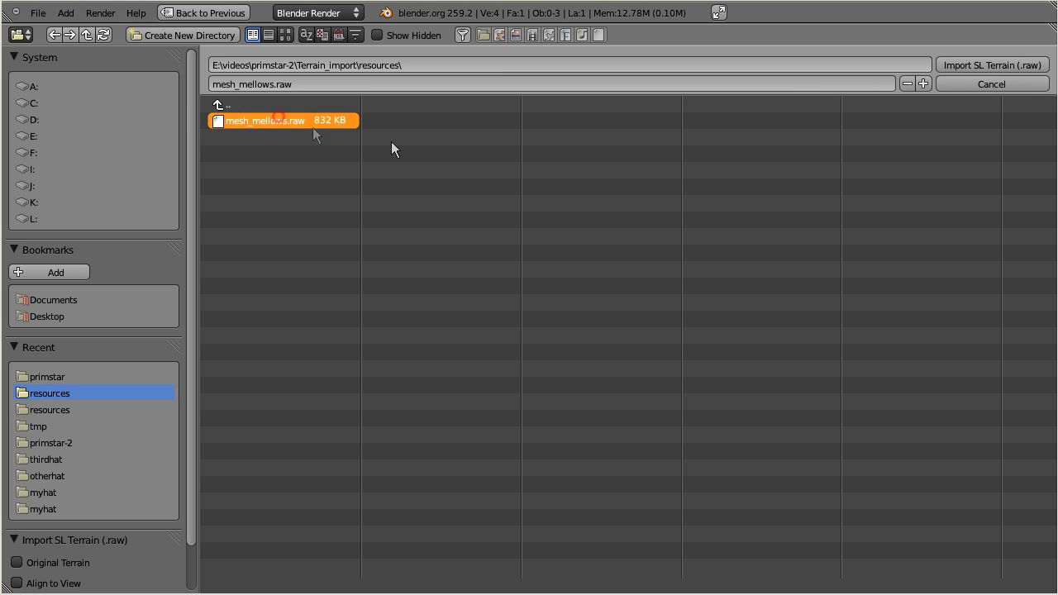
{"action": "left_click", "coordinate": [1026, 66]}
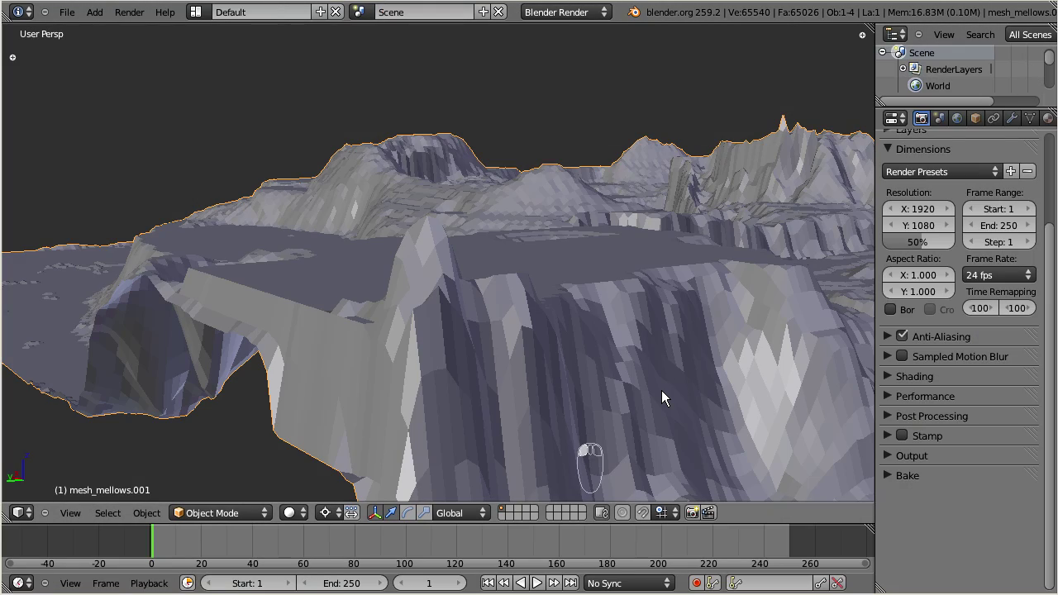
- Frame the imported terrain and switch the viewport from perspective to orthographic projection
{"action": "key", "text": "KP_Decimal"}
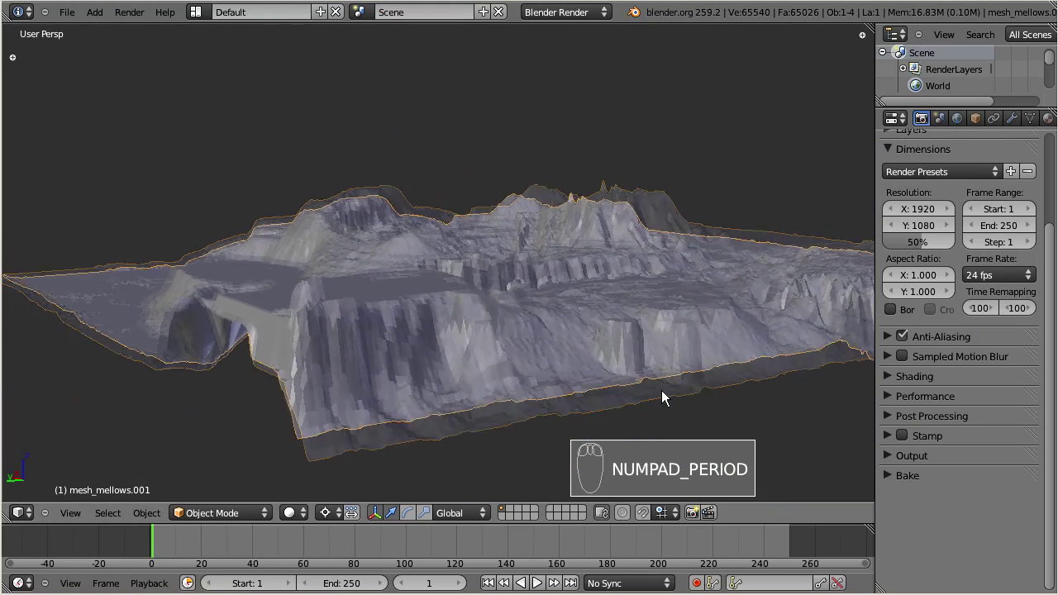
{"action": "middle_click_drag", "start_coordinate": [534, 395], "coordinate": [607, 389]}
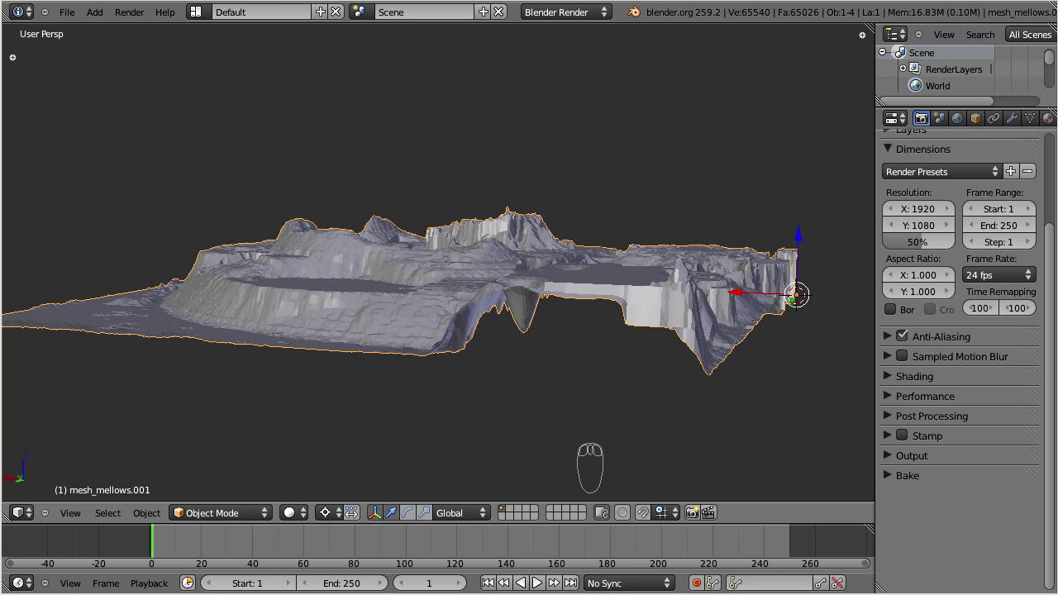
{"action": "left_click", "coordinate": [70, 513]}
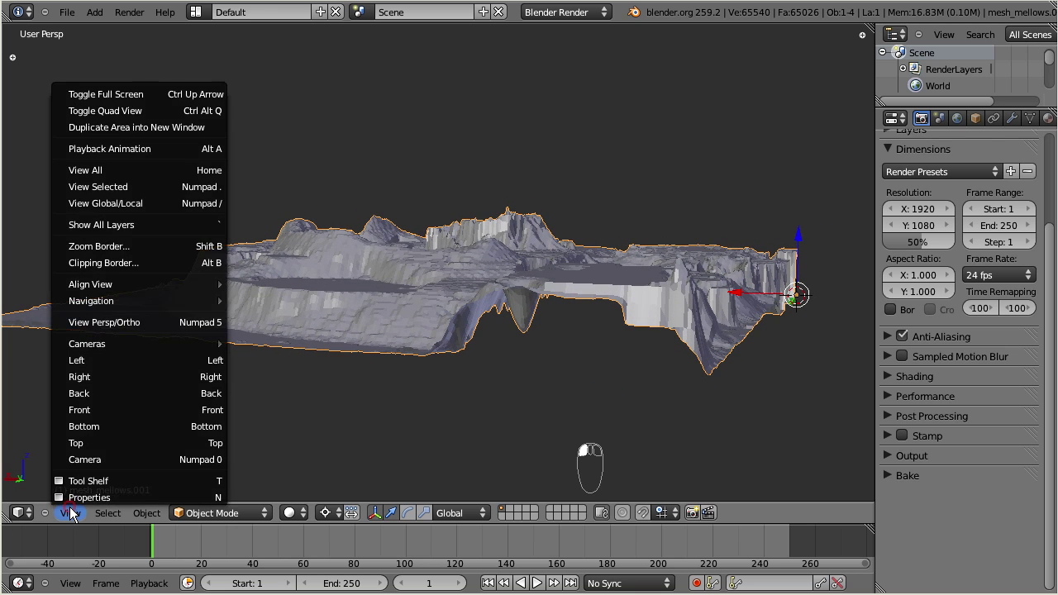
{"action": "left_click", "coordinate": [165, 321]}
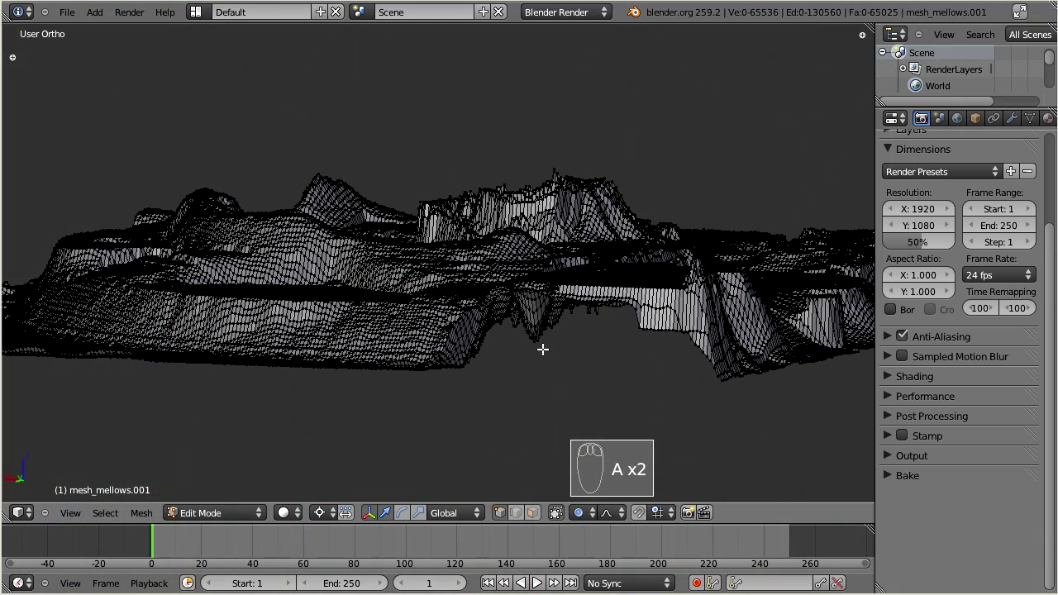
- Select the terrain's outer border edge loop around the gap and box-deselect the stretch beyond it
{"action": "scroll", "coordinate": [606, 314], "scroll_direction": "up", "scroll_amount": 4}
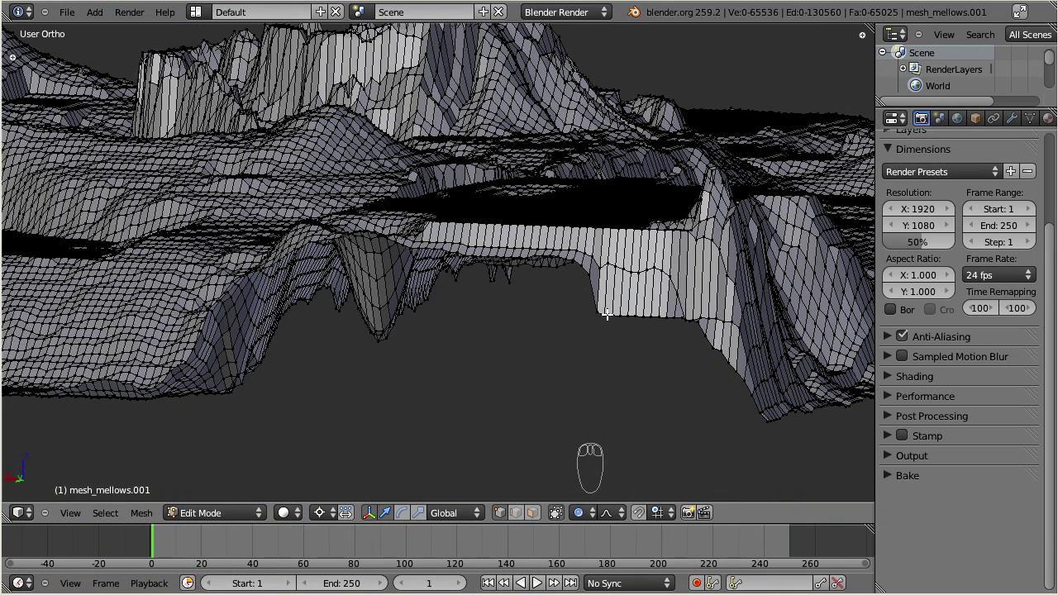
{"action": "right_click", "coordinate": [606, 314], "text": "alt"}
{"action": "scroll", "coordinate": [344, 301], "scroll_direction": "down", "scroll_amount": 5}
{"action": "key", "text": "b"}
{"action": "left_click_drag", "start_coordinate": [50, 246], "coordinate": [473, 367]}
{"action": "middle_click_drag", "start_coordinate": [472, 368], "coordinate": [486, 368]}
{"action": "key", "text": "KP_Decimal"}
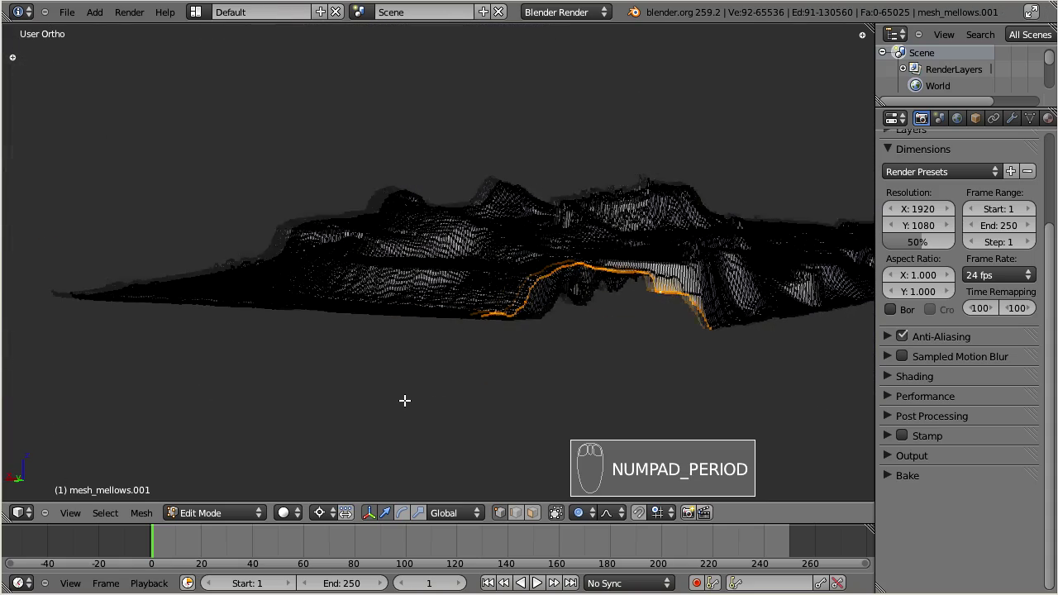
- Place the 3D cursor below the selected border edge in back view and enable proportional editing
{"action": "key", "text": "ctrl+KP_1"}
{"action": "left_click", "coordinate": [468, 341]}
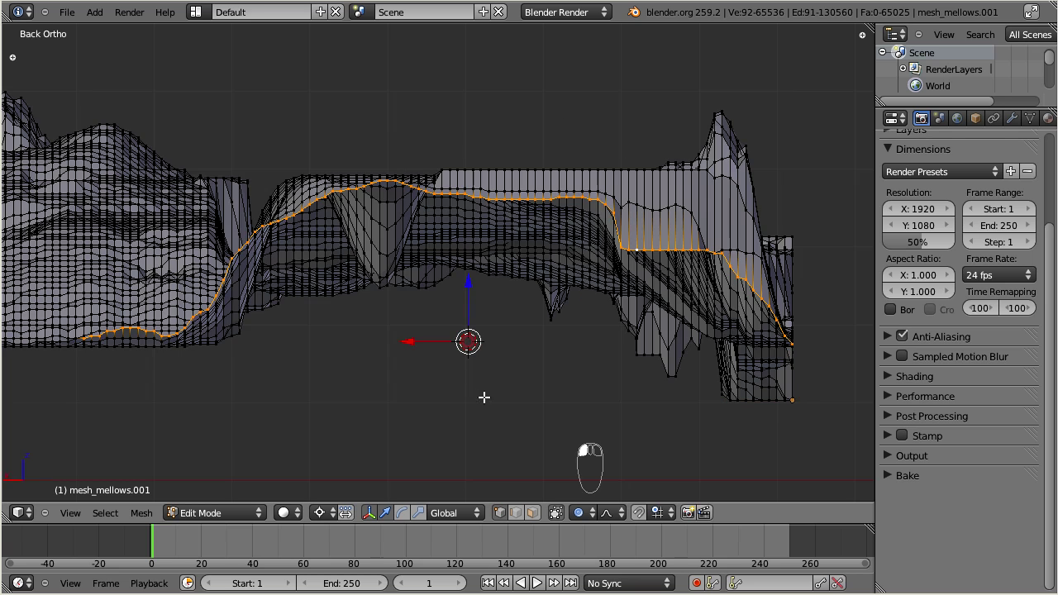
{"action": "left_click", "coordinate": [581, 513]}
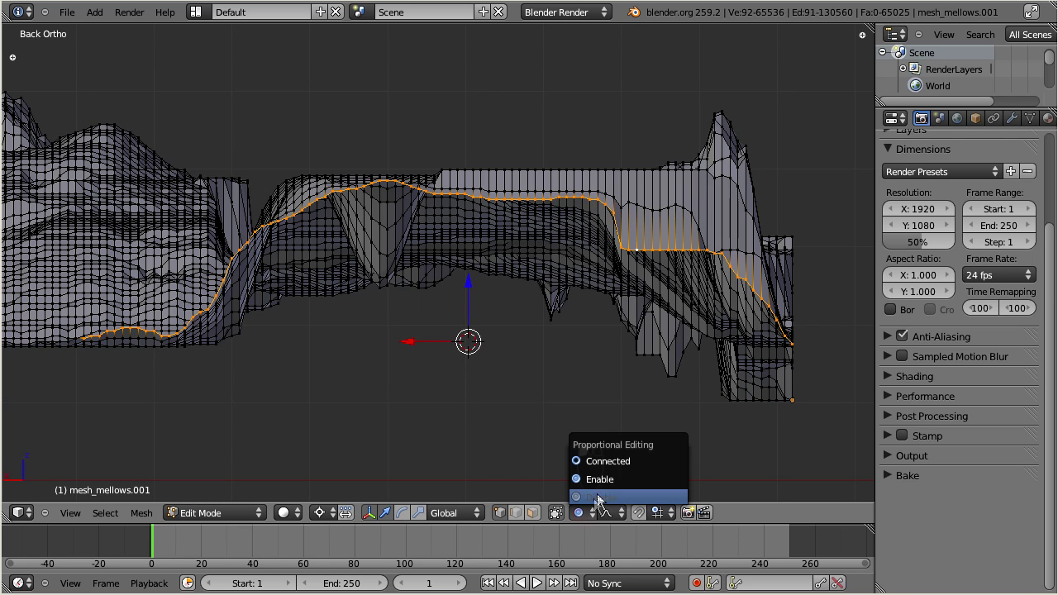
{"action": "left_click", "coordinate": [638, 481]}
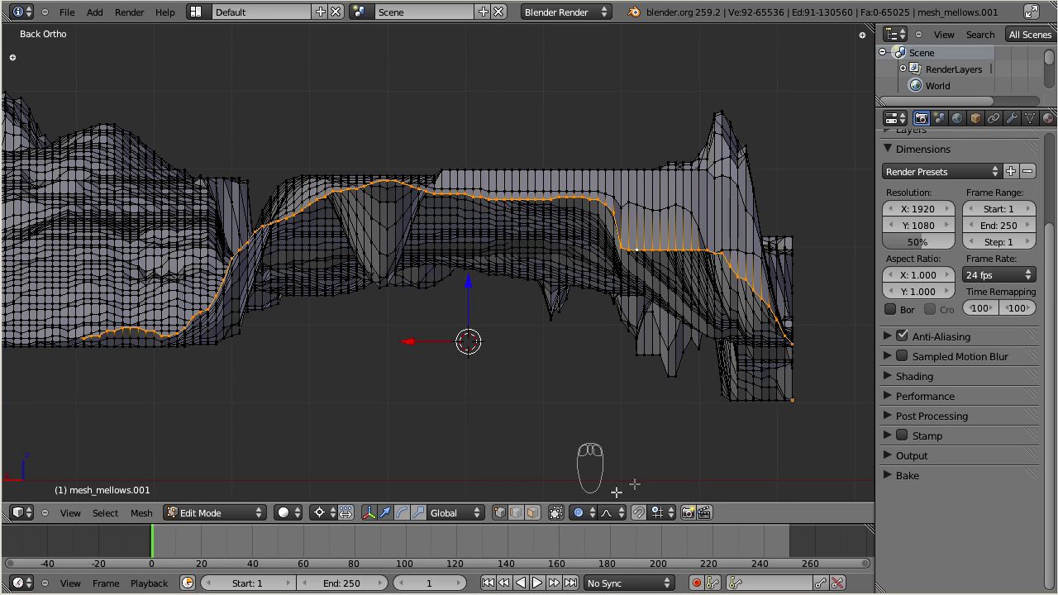
- Scale the selected border vertices along the Z axis, using the 3D cursor as the pivot point
{"action": "left_click", "coordinate": [325, 513]}
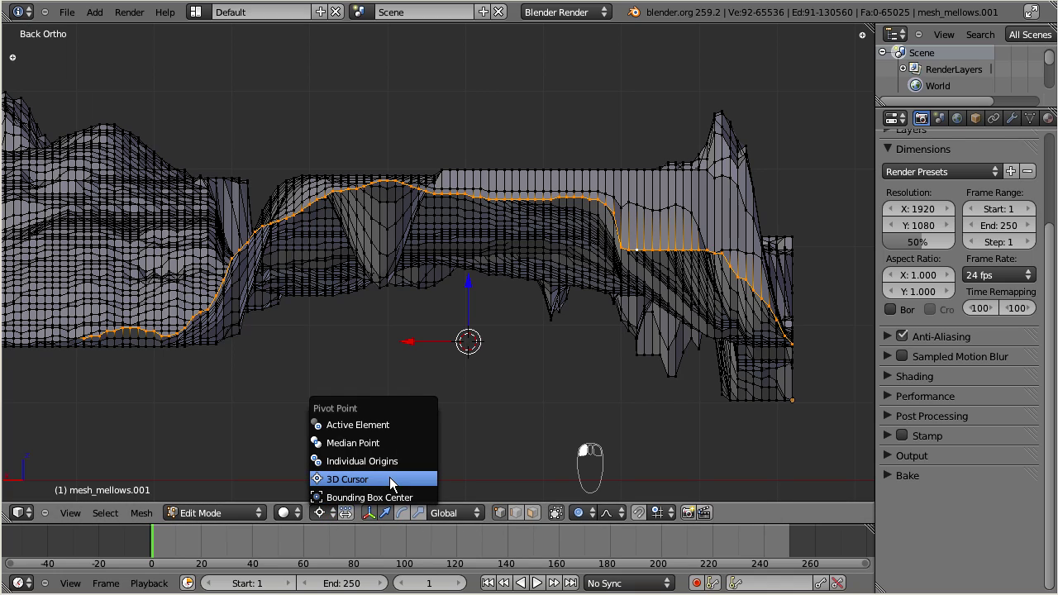
{"action": "left_click", "coordinate": [390, 479]}
{"action": "key", "text": "s"}
{"action": "key", "text": "z"}
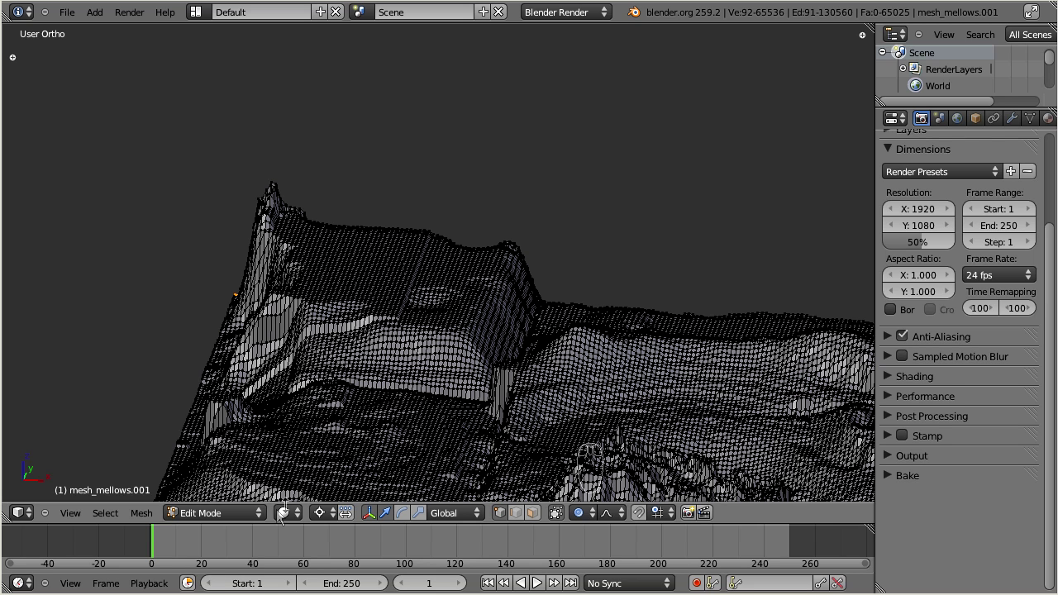
- Switch the terrain to Sculpt Mode and lock sculpting on the X and Y axes
{"action": "left_click", "coordinate": [244, 512]}
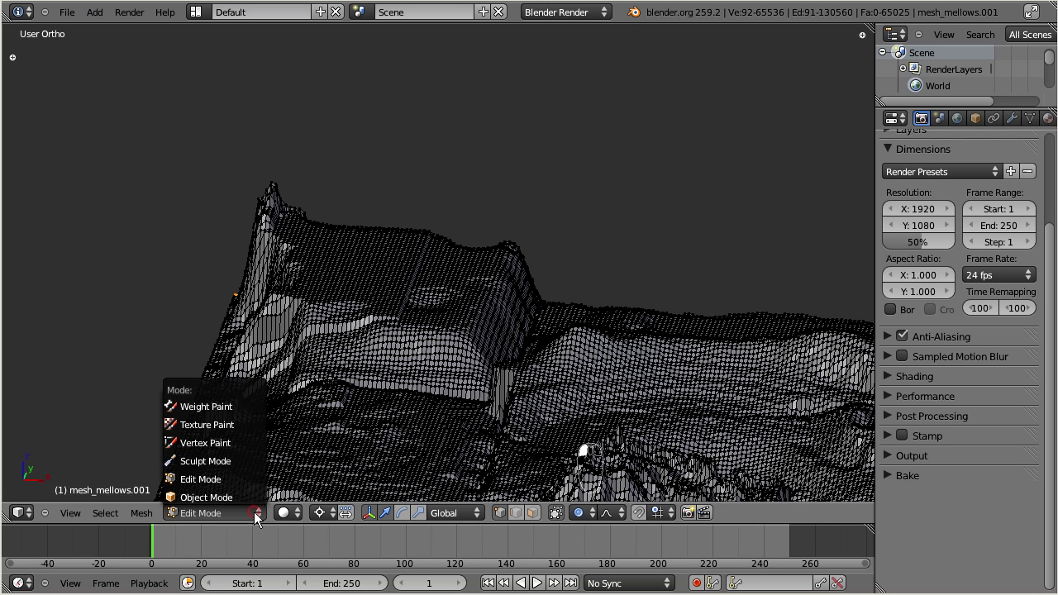
{"action": "left_click", "coordinate": [240, 460]}
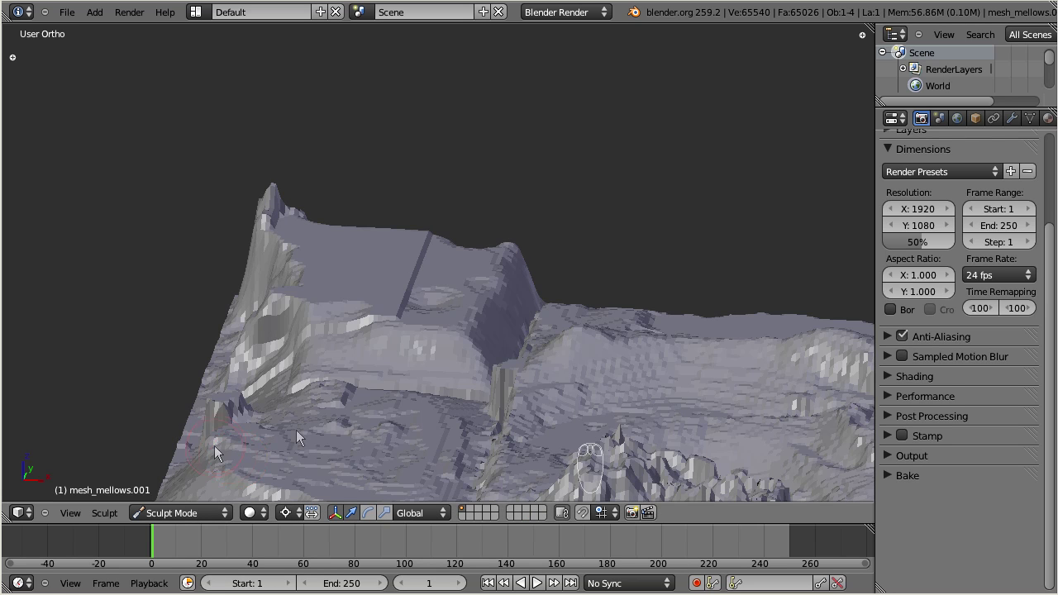
{"action": "left_click", "coordinate": [12, 56]}
{"action": "mouse_move", "coordinate": [127, 53]}
{"action": "left_mouse_down"}
{"action": "mouse_move", "coordinate": [134, 194]}
{"action": "mouse_move", "coordinate": [123, 283]}
{"action": "left_mouse_up"}
{"action": "left_click", "coordinate": [13, 274]}
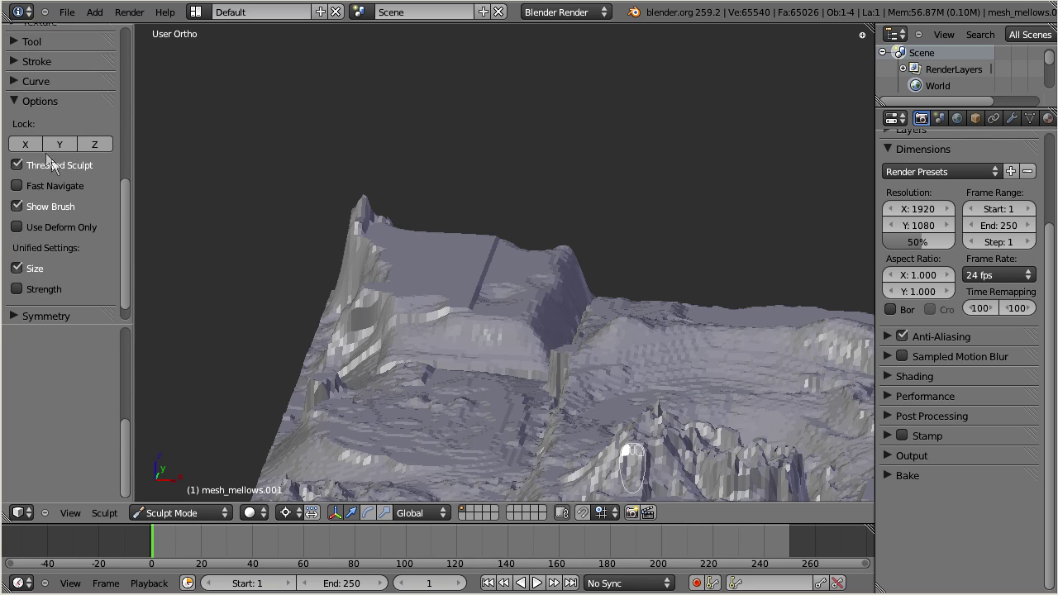
{"action": "left_click", "coordinate": [29, 144]}
{"action": "left_click", "coordinate": [64, 145]}
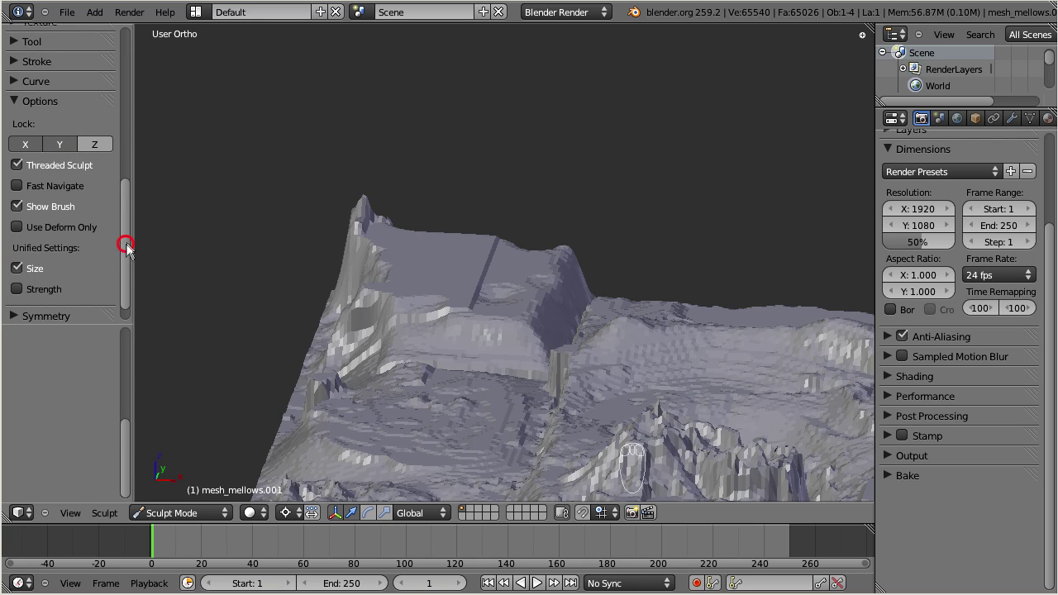
- Smooth the steep ditch beside the raised plateau using the Smooth brush with radius 35 and strength 0.500
{"action": "left_click_drag", "start_coordinate": [126, 245], "coordinate": [132, 89]}
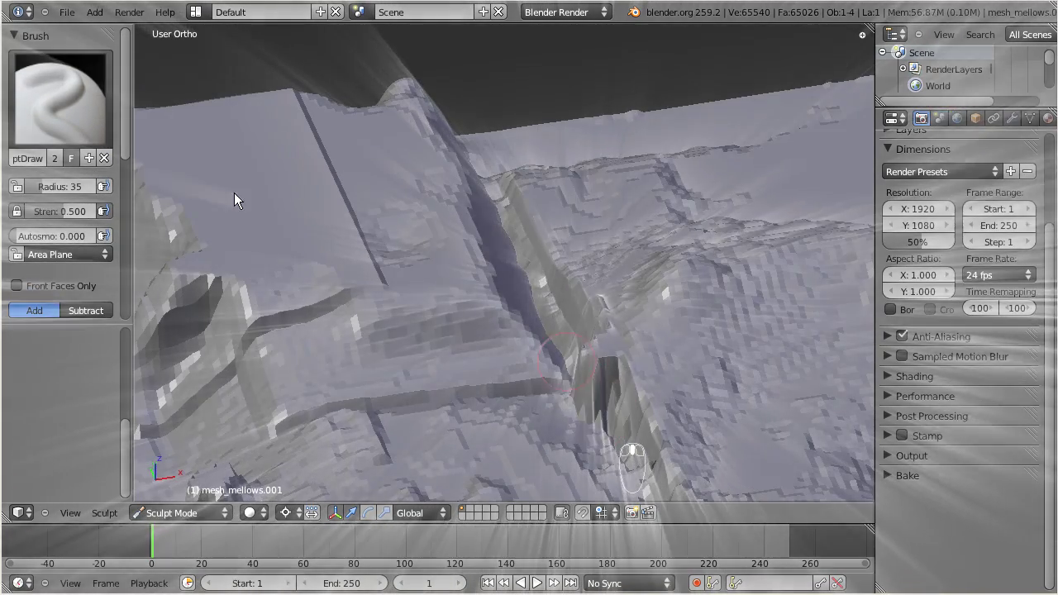
{"action": "left_click", "coordinate": [36, 95]}
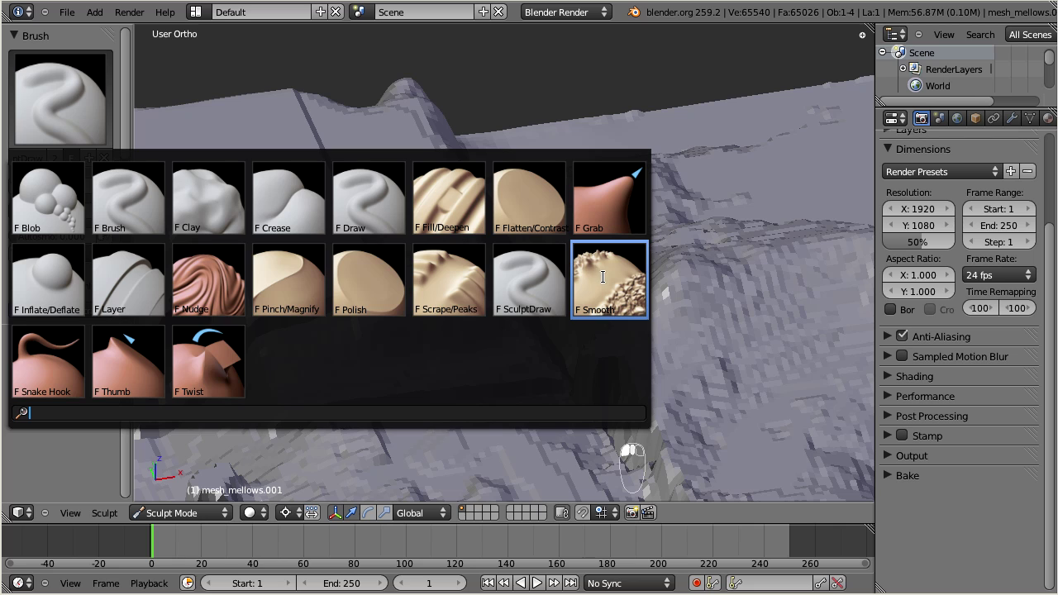
{"action": "left_click", "coordinate": [610, 281]}
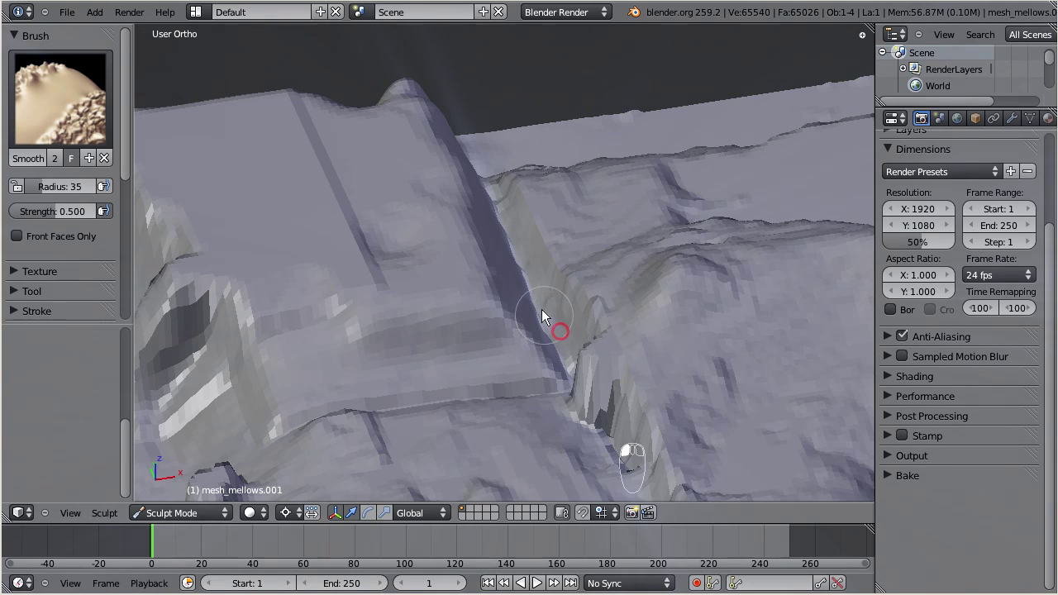
{"action": "mouse_move", "coordinate": [520, 288]}
{"action": "left_mouse_down"}
{"action": "mouse_move", "coordinate": [551, 347]}
{"action": "mouse_move", "coordinate": [538, 298]}
{"action": "mouse_move", "coordinate": [563, 362]}
{"action": "mouse_move", "coordinate": [575, 357]}
{"action": "mouse_move", "coordinate": [567, 318]}
{"action": "mouse_move", "coordinate": [565, 341]}
{"action": "mouse_move", "coordinate": [576, 347]}
{"action": "mouse_move", "coordinate": [531, 255]}
{"action": "mouse_move", "coordinate": [521, 261]}
{"action": "mouse_move", "coordinate": [517, 230]}
{"action": "mouse_move", "coordinate": [561, 367]}
{"action": "left_mouse_up"}
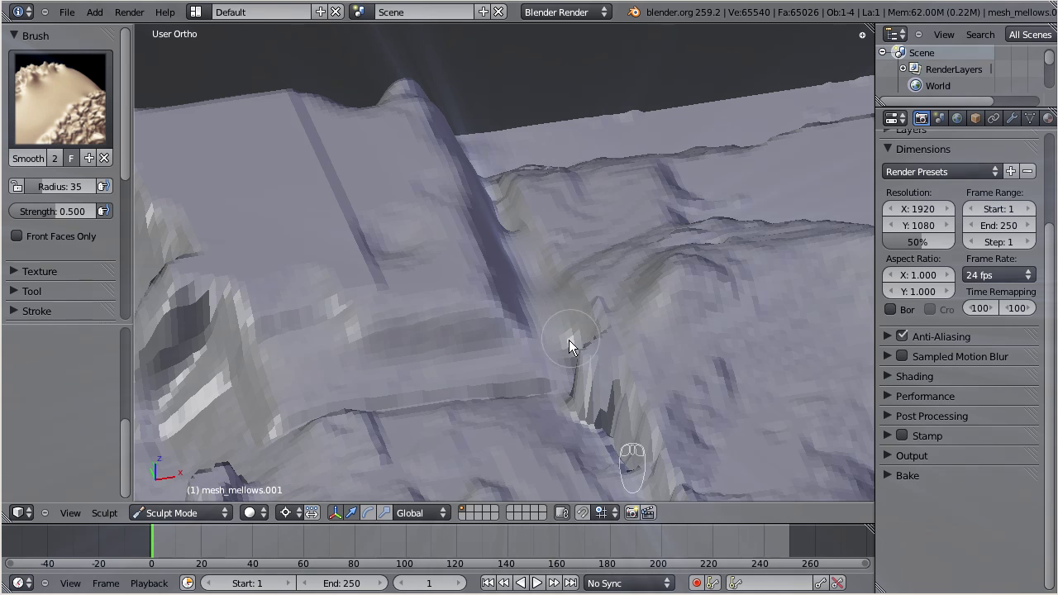
{"action": "mouse_move", "coordinate": [508, 219]}
{"action": "left_mouse_down"}
{"action": "mouse_move", "coordinate": [510, 231]}
{"action": "mouse_move", "coordinate": [510, 216]}
{"action": "left_mouse_up"}
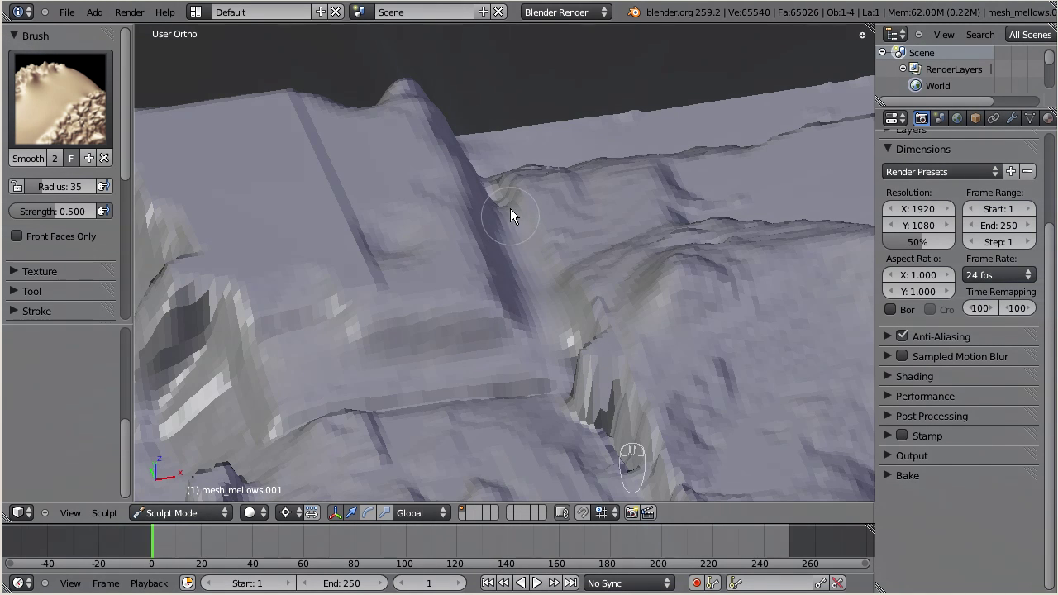
{"action": "left_click_drag", "start_coordinate": [593, 313], "coordinate": [482, 297]}
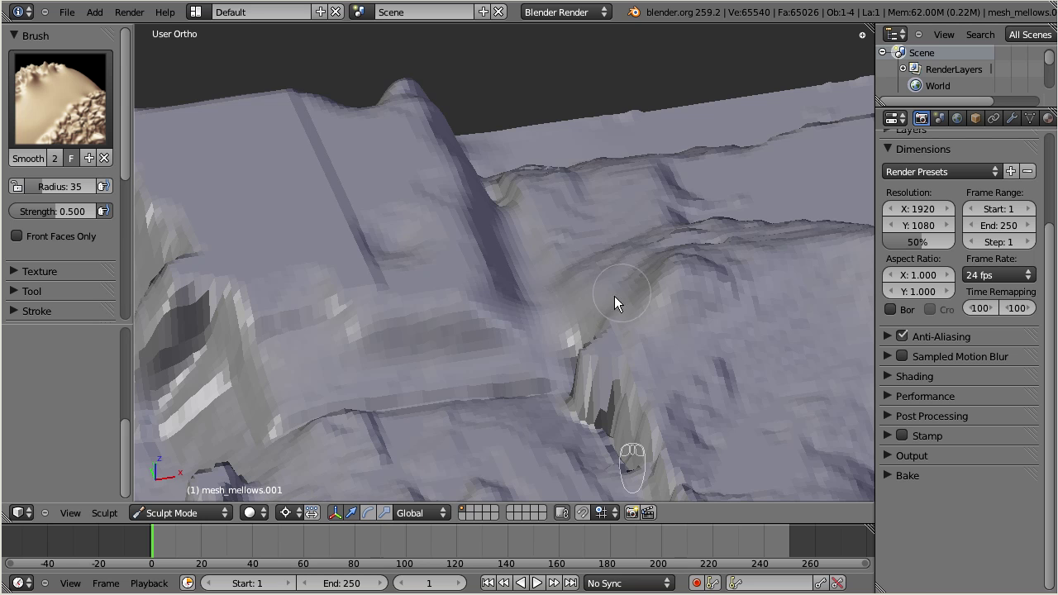
- Build the plateau up into a large rounded hill using the Brush brush with radius 69 and strength 0.768
{"action": "left_click", "coordinate": [58, 93]}
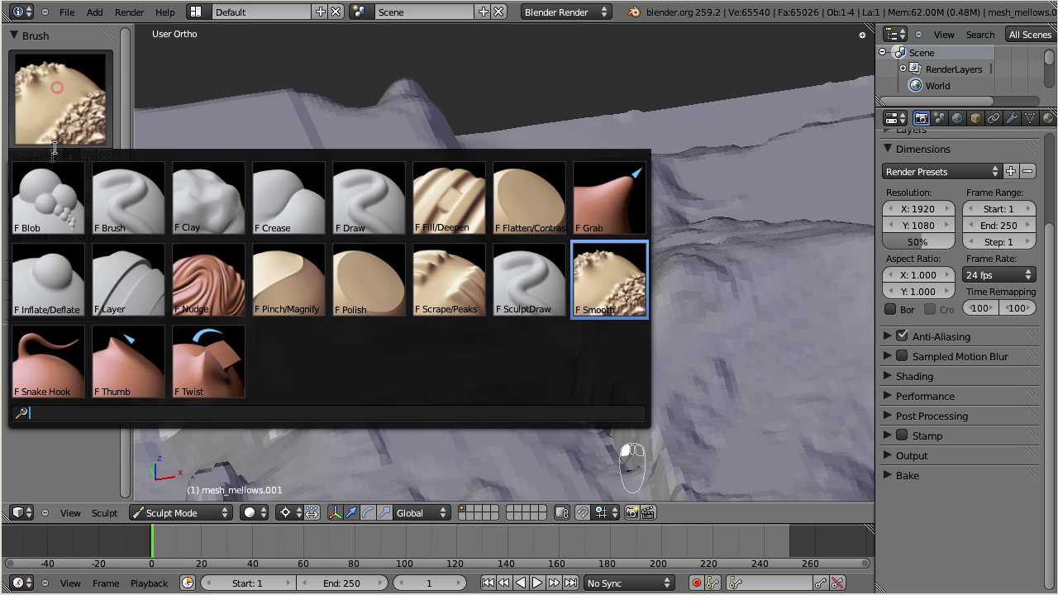
{"action": "left_click", "coordinate": [122, 220]}
{"action": "mouse_move", "coordinate": [549, 323]}
{"action": "left_mouse_down"}
{"action": "mouse_move", "coordinate": [472, 307]}
{"action": "mouse_move", "coordinate": [546, 304]}
{"action": "left_mouse_up"}
{"action": "mouse_move", "coordinate": [552, 340]}
{"action": "left_mouse_down"}
{"action": "mouse_move", "coordinate": [468, 306]}
{"action": "mouse_move", "coordinate": [543, 330]}
{"action": "mouse_move", "coordinate": [438, 336]}
{"action": "mouse_move", "coordinate": [566, 347]}
{"action": "mouse_move", "coordinate": [677, 286]}
{"action": "mouse_move", "coordinate": [361, 300]}
{"action": "mouse_move", "coordinate": [323, 285]}
{"action": "left_mouse_up"}
{"action": "mouse_move", "coordinate": [459, 291]}
{"action": "left_mouse_down"}
{"action": "mouse_move", "coordinate": [244, 175]}
{"action": "mouse_move", "coordinate": [302, 265]}
{"action": "mouse_move", "coordinate": [280, 159]}
{"action": "mouse_move", "coordinate": [291, 174]}
{"action": "mouse_move", "coordinate": [281, 219]}
{"action": "mouse_move", "coordinate": [327, 226]}
{"action": "left_mouse_up"}
{"action": "middle_click_drag", "start_coordinate": [471, 304], "coordinate": [369, 166]}
{"action": "mouse_move", "coordinate": [369, 166]}
{"action": "left_mouse_down"}
{"action": "mouse_move", "coordinate": [504, 207]}
{"action": "mouse_move", "coordinate": [642, 213]}
{"action": "mouse_move", "coordinate": [342, 161]}
{"action": "left_mouse_up"}
{"action": "middle_click_drag", "start_coordinate": [462, 211], "coordinate": [582, 75]}
{"action": "mouse_move", "coordinate": [620, 139]}
{"action": "middle_mouse_down"}
{"action": "mouse_move", "coordinate": [633, 111]}
{"action": "mouse_move", "coordinate": [554, 384]}
{"action": "mouse_move", "coordinate": [455, 196]}
{"action": "middle_mouse_up"}
{"action": "mouse_move", "coordinate": [600, 240]}
{"action": "left_mouse_down"}
{"action": "mouse_move", "coordinate": [331, 243]}
{"action": "mouse_move", "coordinate": [376, 290]}
{"action": "left_mouse_up"}
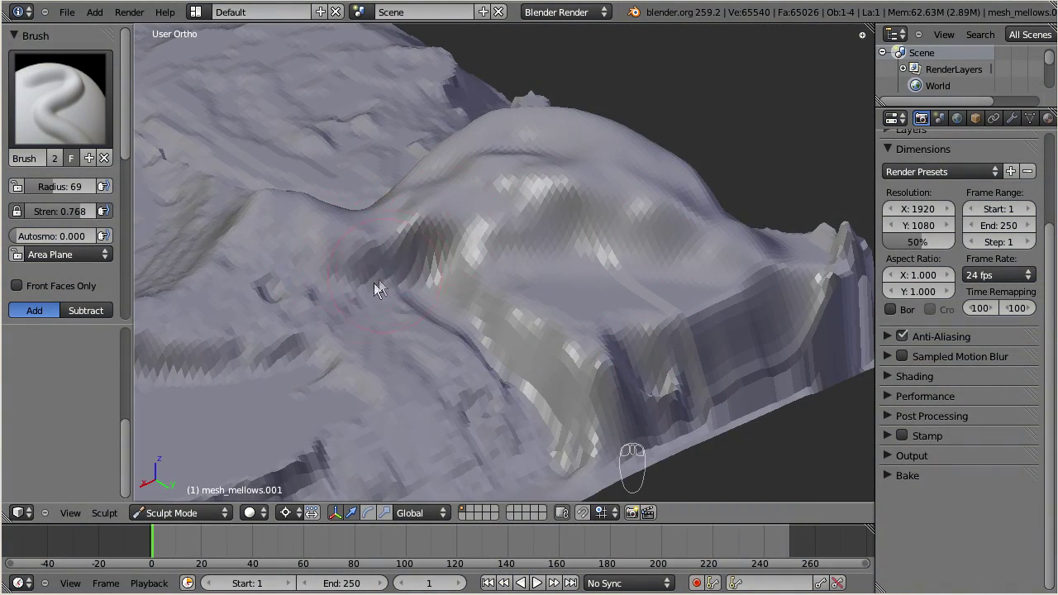
- Sculpt a series of narrow ridges up the slope of the rounded hill with the brush radius at 25
{"action": "mouse_move", "coordinate": [704, 221]}
{"action": "middle_mouse_down"}
{"action": "mouse_move", "coordinate": [507, 310]}
{"action": "mouse_move", "coordinate": [356, 298]}
{"action": "mouse_move", "coordinate": [352, 318]}
{"action": "mouse_move", "coordinate": [361, 296]}
{"action": "mouse_move", "coordinate": [324, 273]}
{"action": "middle_mouse_up"}
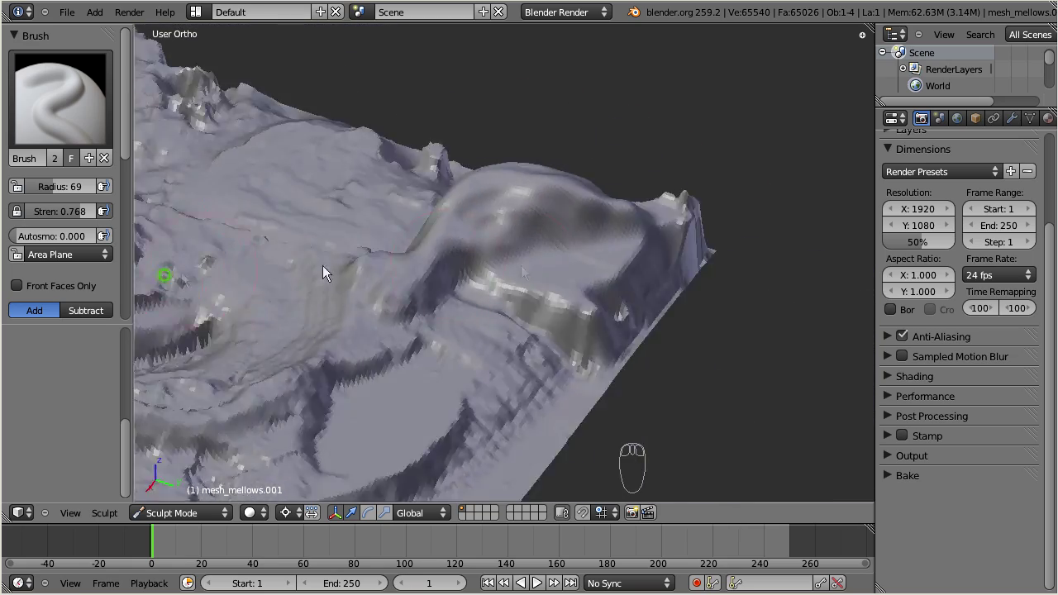
{"action": "scroll", "coordinate": [322, 274], "scroll_direction": "up", "scroll_amount": 6}
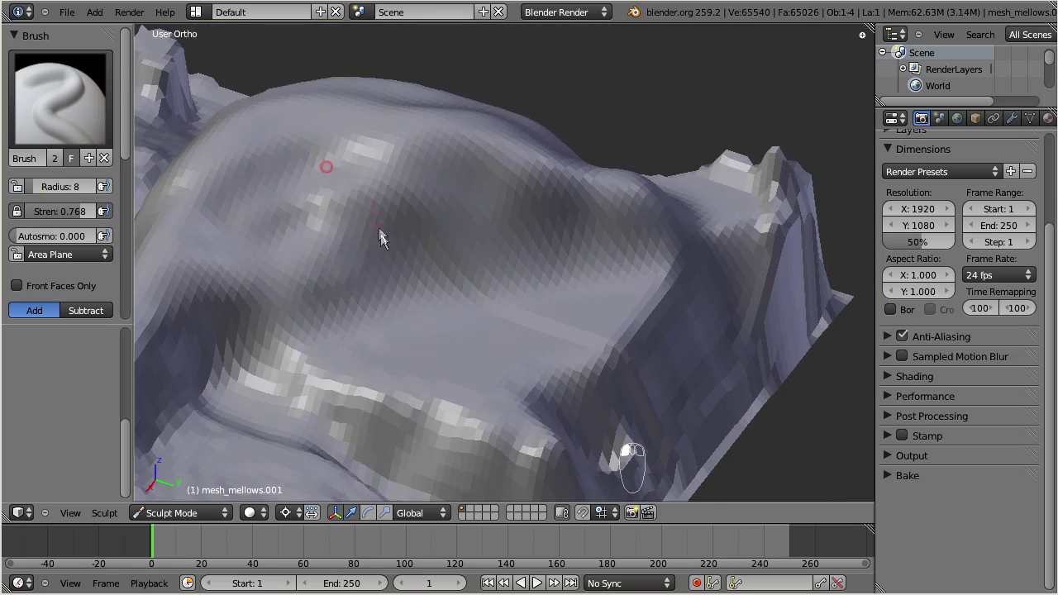
{"action": "mouse_move", "coordinate": [379, 252]}
{"action": "left_mouse_down"}
{"action": "mouse_move", "coordinate": [382, 193]}
{"action": "mouse_move", "coordinate": [413, 143]}
{"action": "left_mouse_up"}
{"action": "left_click_drag", "start_coordinate": [466, 255], "coordinate": [498, 164]}
{"action": "left_click", "coordinate": [461, 267]}
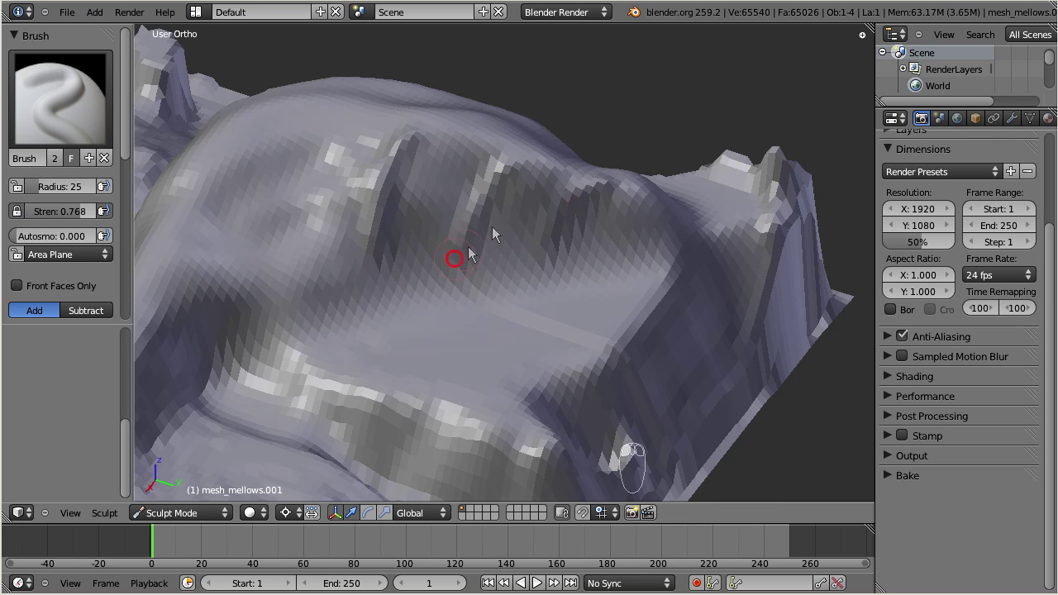
{"action": "left_click_drag", "start_coordinate": [491, 226], "coordinate": [555, 178]}
{"action": "left_click_drag", "start_coordinate": [297, 277], "coordinate": [385, 153]}
{"action": "mouse_move", "coordinate": [229, 255]}
{"action": "left_mouse_down"}
{"action": "mouse_move", "coordinate": [262, 204]}
{"action": "mouse_move", "coordinate": [380, 139]}
{"action": "left_mouse_up"}
{"action": "left_click_drag", "start_coordinate": [255, 276], "coordinate": [398, 156]}
{"action": "mouse_move", "coordinate": [329, 285]}
{"action": "left_mouse_down"}
{"action": "mouse_move", "coordinate": [351, 267]}
{"action": "mouse_move", "coordinate": [448, 290]}
{"action": "mouse_move", "coordinate": [623, 250]}
{"action": "mouse_move", "coordinate": [277, 247]}
{"action": "mouse_move", "coordinate": [286, 193]}
{"action": "mouse_move", "coordinate": [223, 183]}
{"action": "left_mouse_up"}
{"action": "mouse_move", "coordinate": [303, 167]}
{"action": "left_mouse_down"}
{"action": "mouse_move", "coordinate": [336, 148]}
{"action": "mouse_move", "coordinate": [455, 124]}
{"action": "left_mouse_up"}
{"action": "left_click_drag", "start_coordinate": [432, 142], "coordinate": [508, 158]}
- Sculpt rocky ridges on the steep opposite side of the hill
{"action": "mouse_move", "coordinate": [247, 178]}
{"action": "middle_mouse_down"}
{"action": "mouse_move", "coordinate": [338, 301]}
{"action": "mouse_move", "coordinate": [442, 358]}
{"action": "mouse_move", "coordinate": [366, 351]}
{"action": "middle_mouse_up"}
{"action": "left_click_drag", "start_coordinate": [372, 273], "coordinate": [415, 401]}
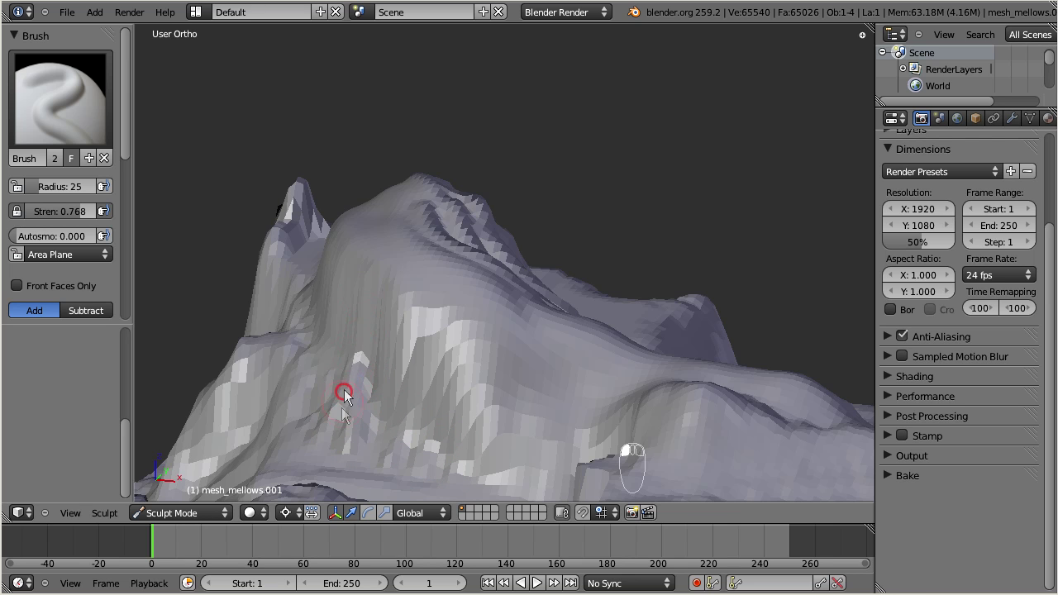
{"action": "mouse_move", "coordinate": [354, 477]}
{"action": "middle_mouse_down"}
{"action": "mouse_move", "coordinate": [432, 428]}
{"action": "mouse_move", "coordinate": [506, 306]}
{"action": "middle_mouse_up"}
{"action": "left_click_drag", "start_coordinate": [492, 286], "coordinate": [472, 328]}
- Set the brush strength to 0.963 and add stronger ridges along the hill's steep face
{"action": "left_click_drag", "start_coordinate": [81, 210], "coordinate": [95, 211]}
{"action": "left_click_drag", "start_coordinate": [516, 360], "coordinate": [523, 290]}
{"action": "mouse_move", "coordinate": [493, 347]}
{"action": "left_mouse_down"}
{"action": "mouse_move", "coordinate": [488, 288]}
{"action": "mouse_move", "coordinate": [432, 327]}
{"action": "left_mouse_up"}
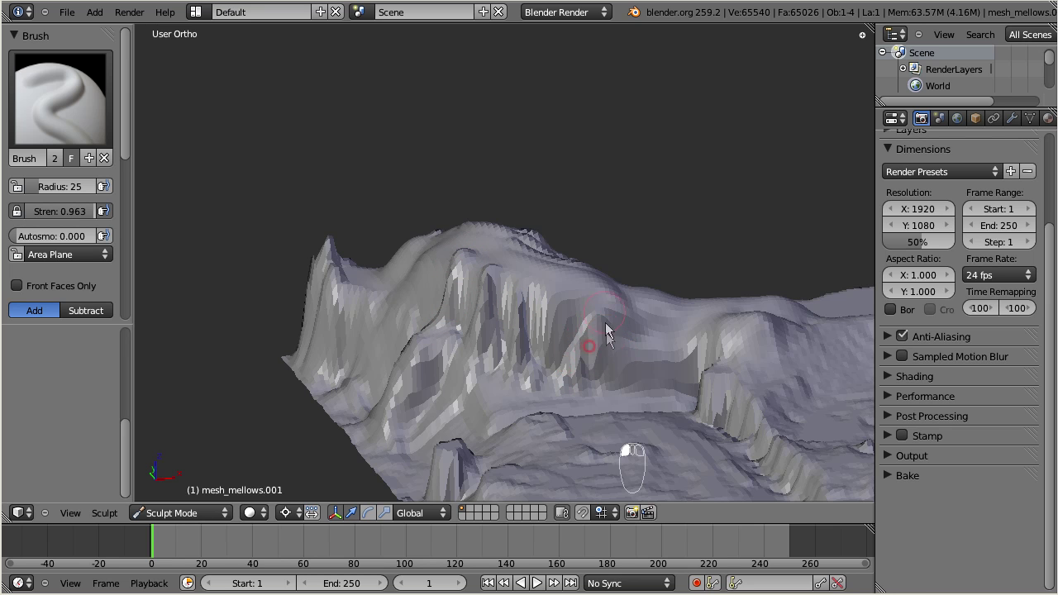
{"action": "mouse_move", "coordinate": [671, 339]}
{"action": "middle_mouse_down"}
{"action": "mouse_move", "coordinate": [412, 428]}
{"action": "mouse_move", "coordinate": [302, 434]}
{"action": "mouse_move", "coordinate": [217, 406]}
{"action": "mouse_move", "coordinate": [174, 372]}
{"action": "mouse_move", "coordinate": [463, 300]}
{"action": "mouse_move", "coordinate": [463, 323]}
{"action": "middle_mouse_up"}
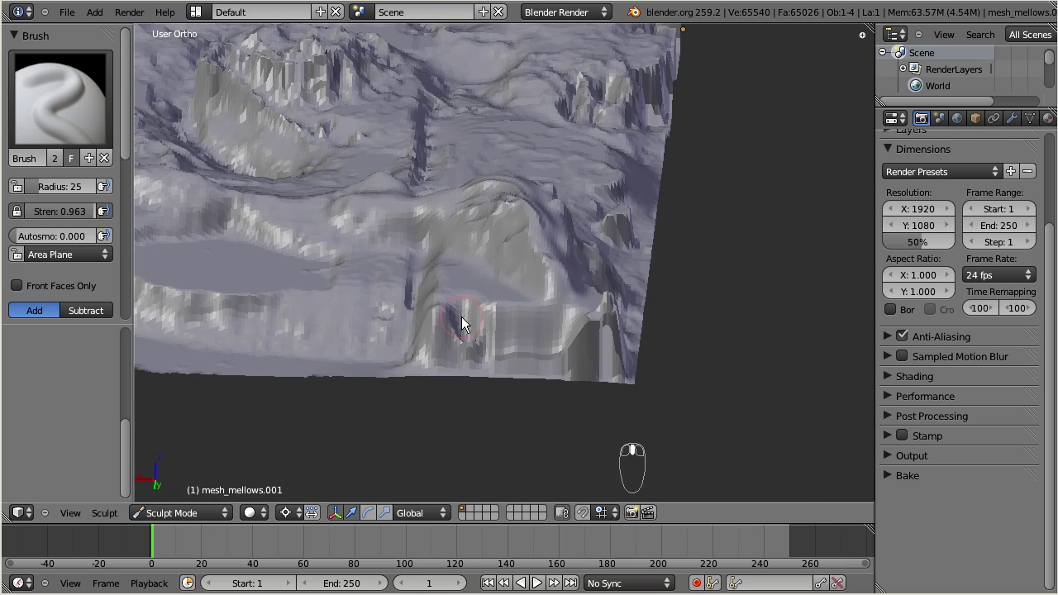
- Export the sculpted terrain as an SL Terrain file named mesh_mellows_new.raw, with Constant Factor on and a factor of 44
{"action": "left_click", "coordinate": [66, 12]}
{"action": "mouse_move", "coordinate": [108, 279]}
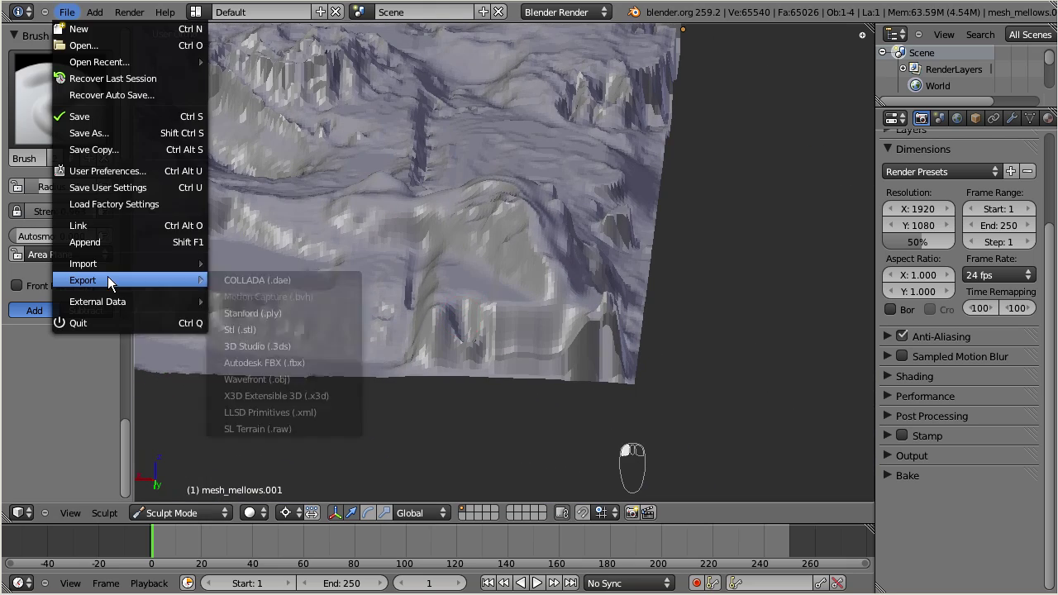
{"action": "left_click", "coordinate": [306, 428]}
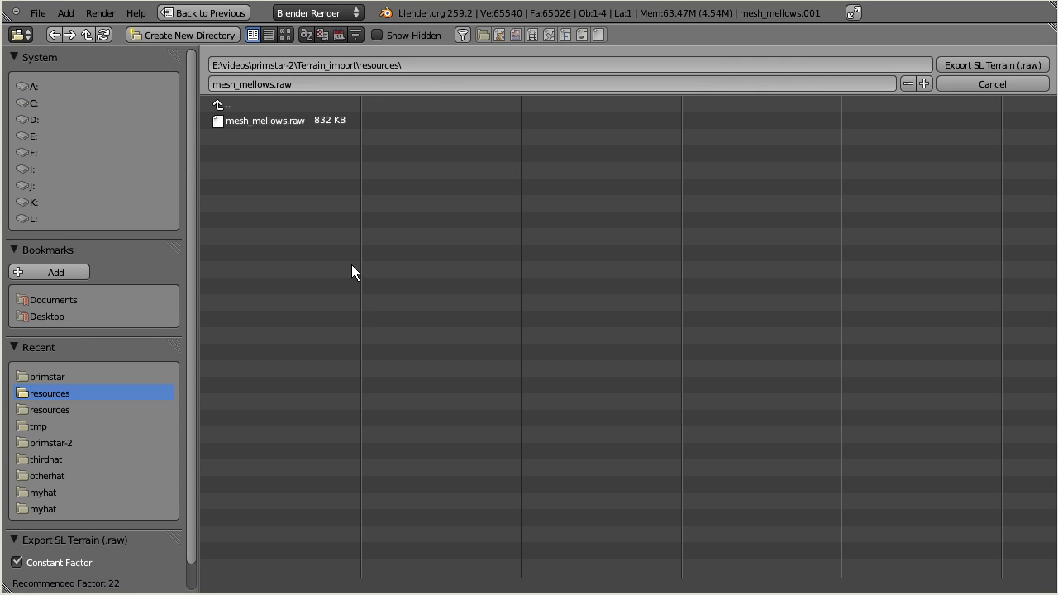
{"action": "left_click", "coordinate": [274, 83]}
{"action": "key", "text": "Return"}
{"action": "left_click_drag", "start_coordinate": [188, 206], "coordinate": [193, 219]}
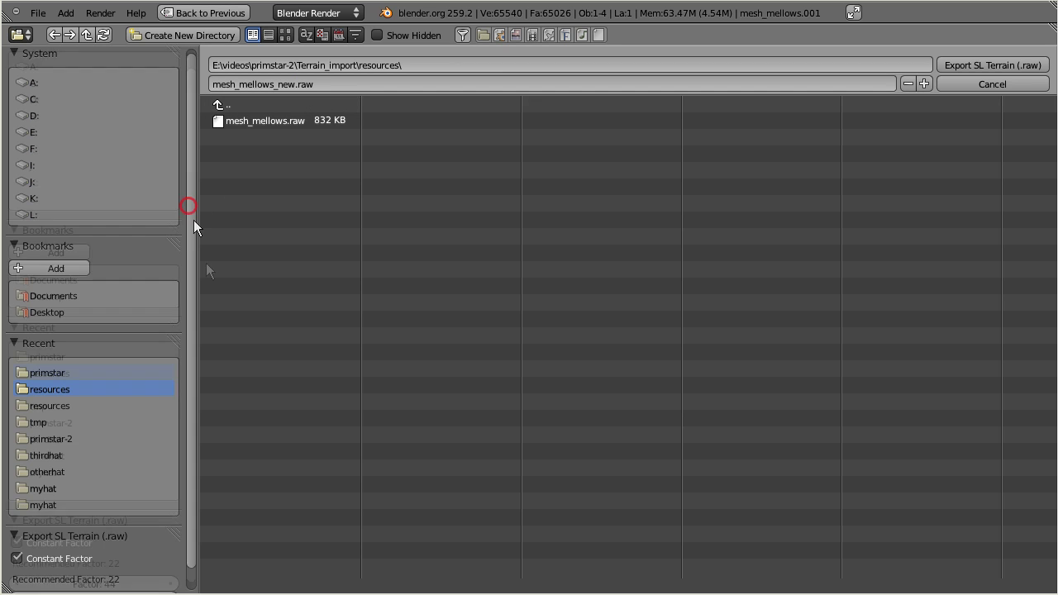
{"action": "left_click", "coordinate": [213, 305]}
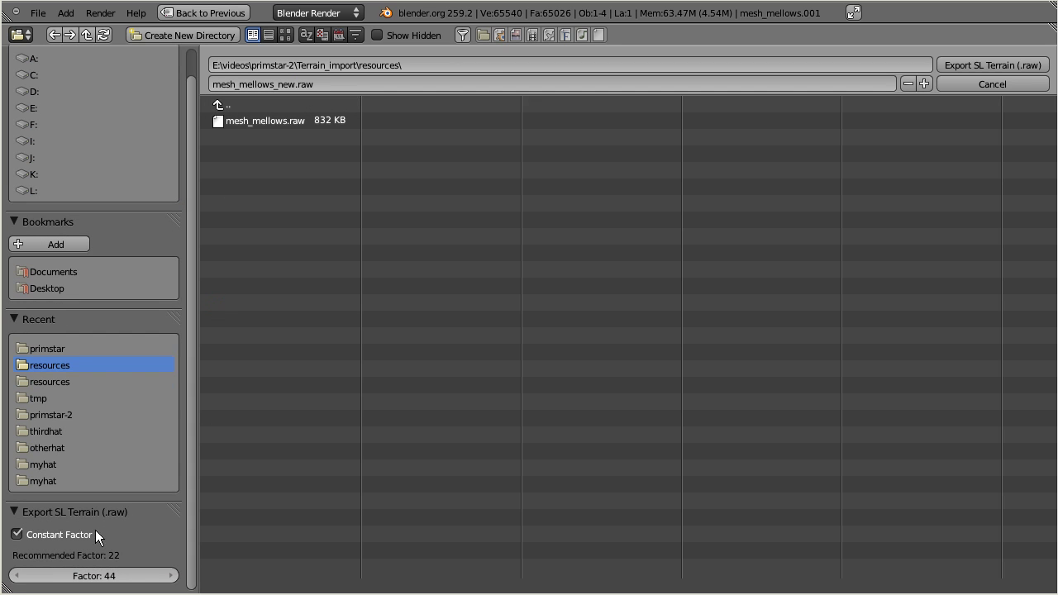
{"action": "left_click", "coordinate": [999, 67]}
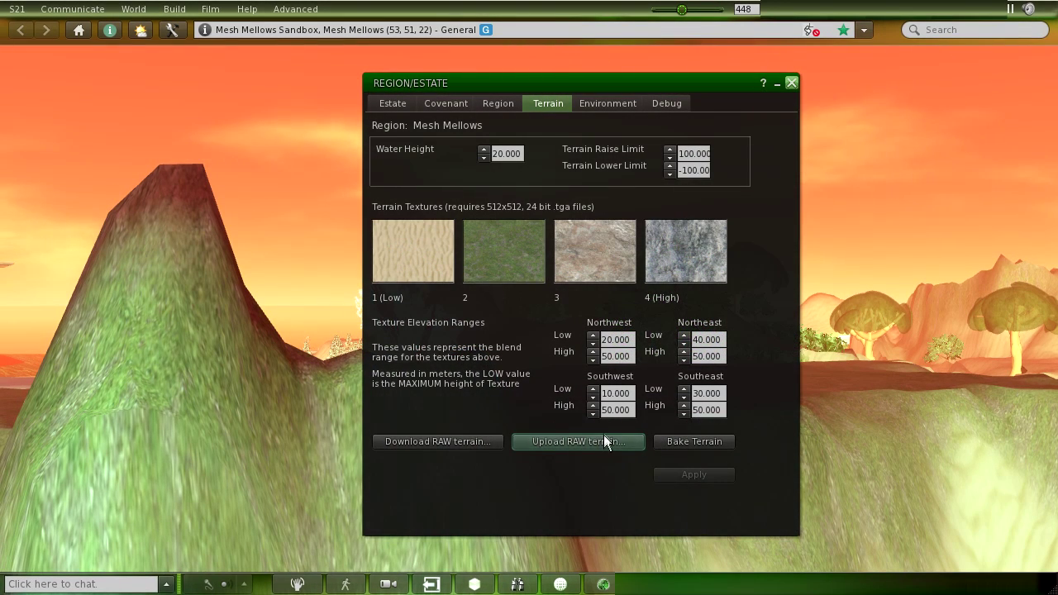
- Upload mesh_mellows_new.raw as the RAW terrain of the Mesh Mellows region and dismiss the upload notice
{"action": "left_click", "coordinate": [604, 440]}
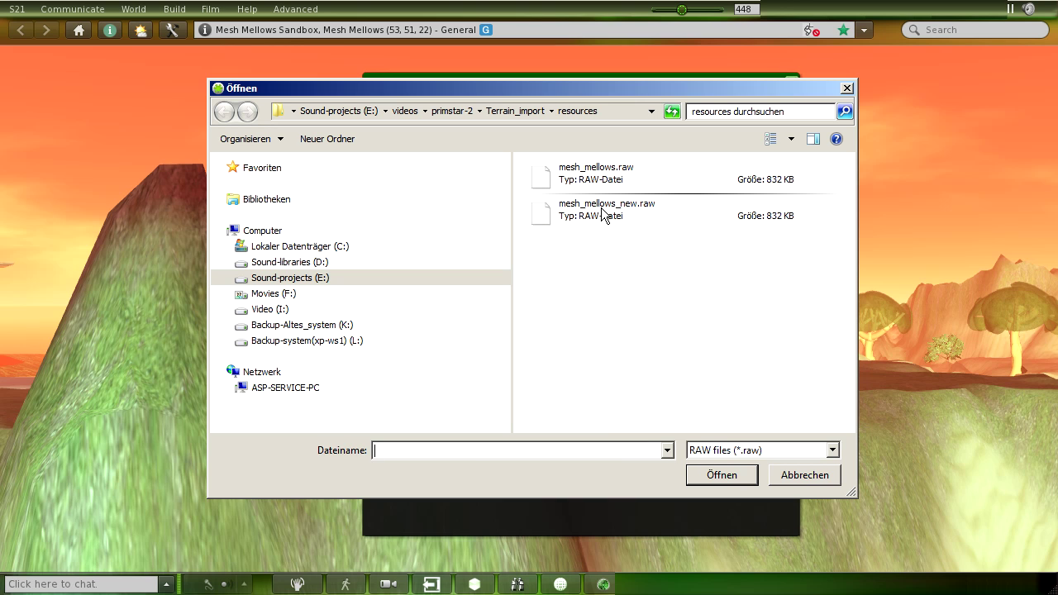
{"action": "left_click", "coordinate": [601, 208]}
{"action": "left_click", "coordinate": [721, 475]}
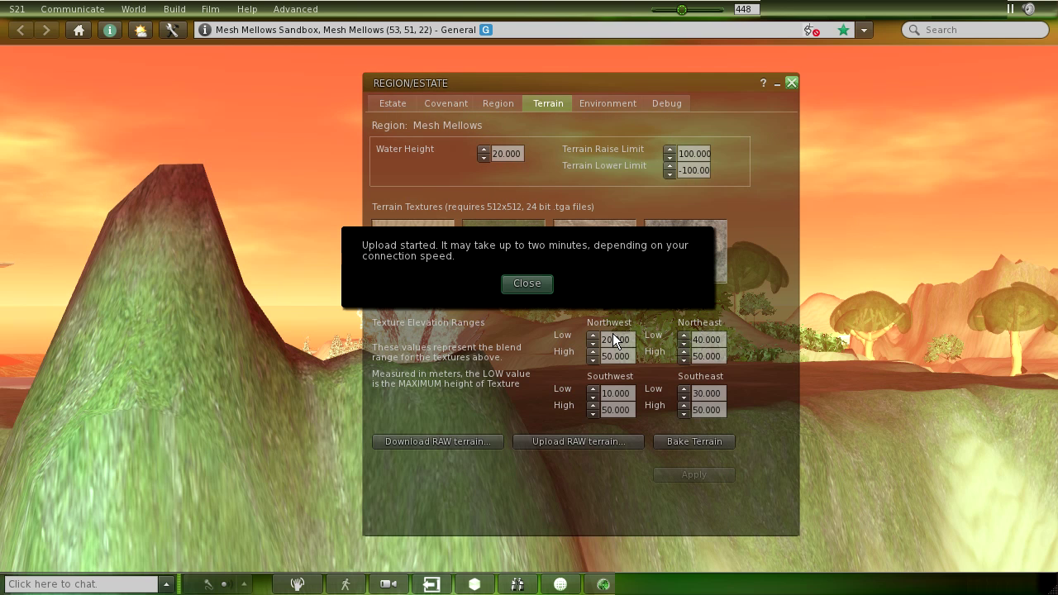
{"action": "left_click", "coordinate": [539, 284]}
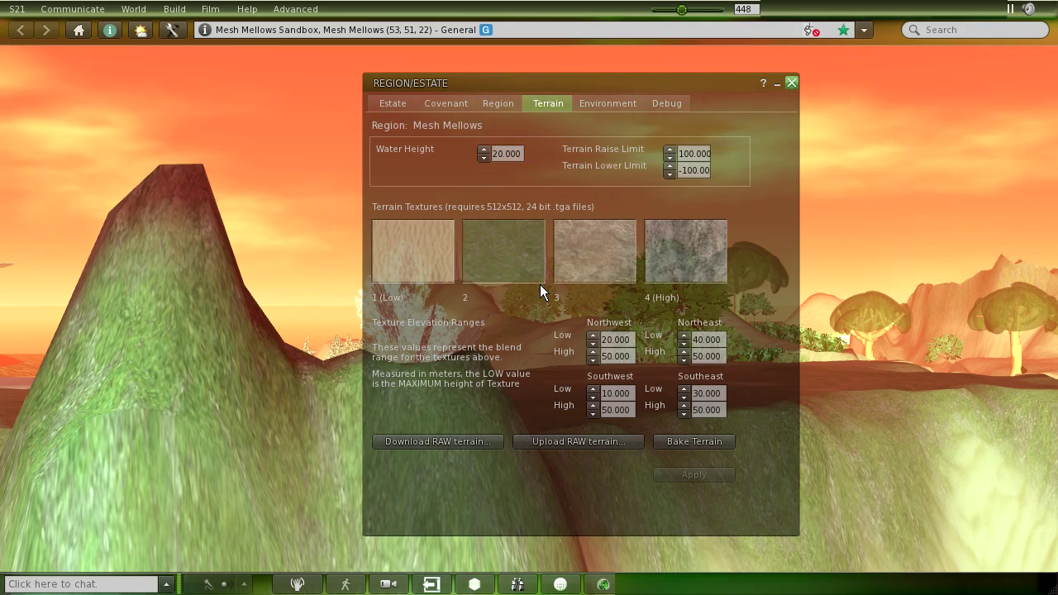